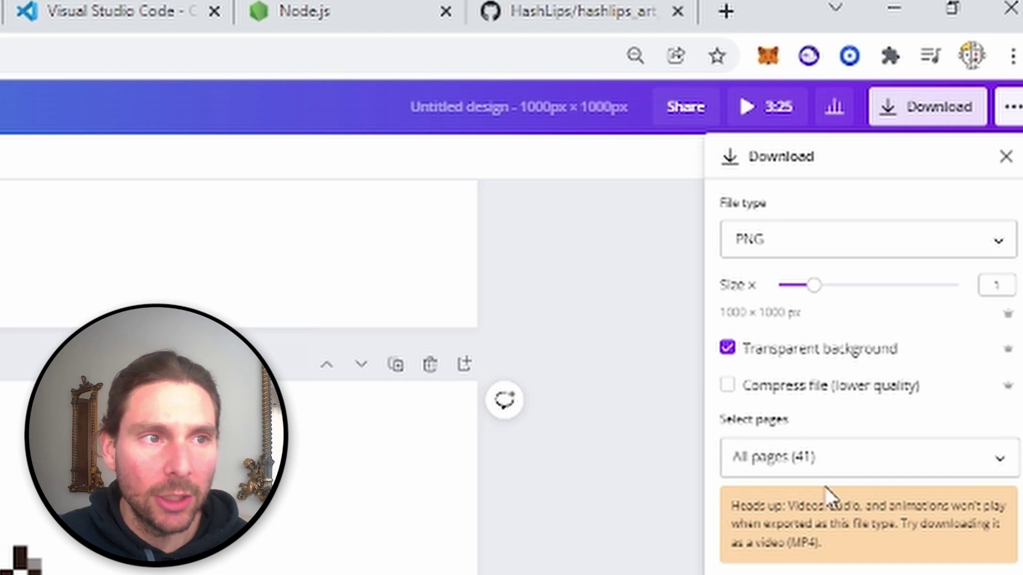
Step: Keep all 41 pages selected and download the Canva pixel dog design as PNGs
left_click(961, 461)
left_click(962, 461)
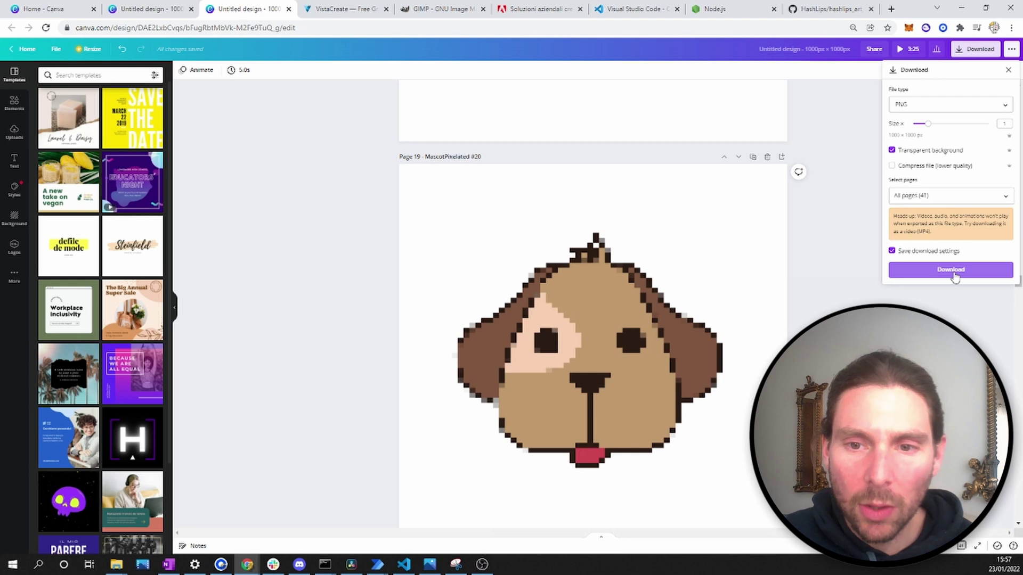
left_click(952, 272)
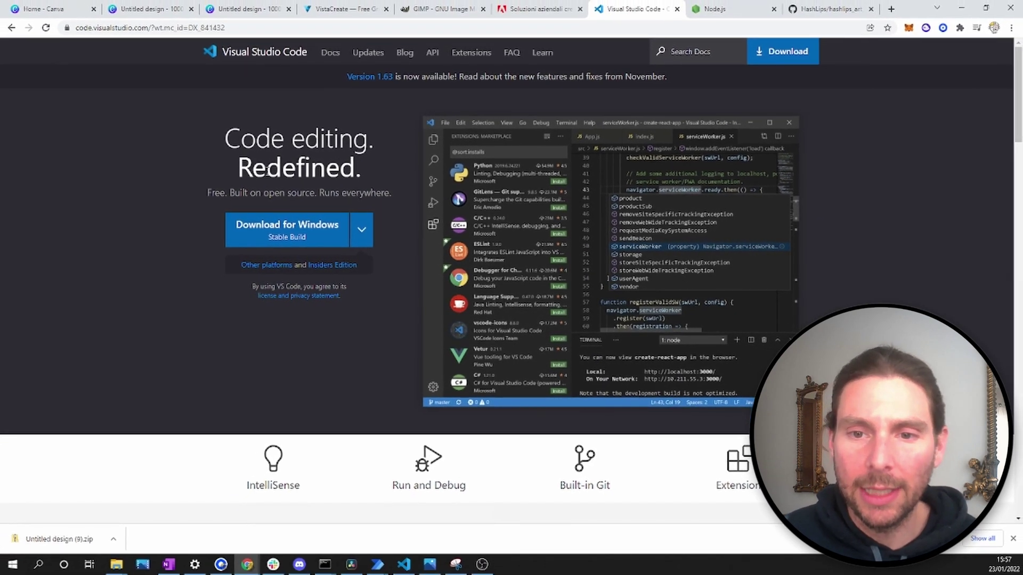
Step: Scroll through the Visual Studio Code homepage to review the editor's features
scroll(267, 171, "down", 3)
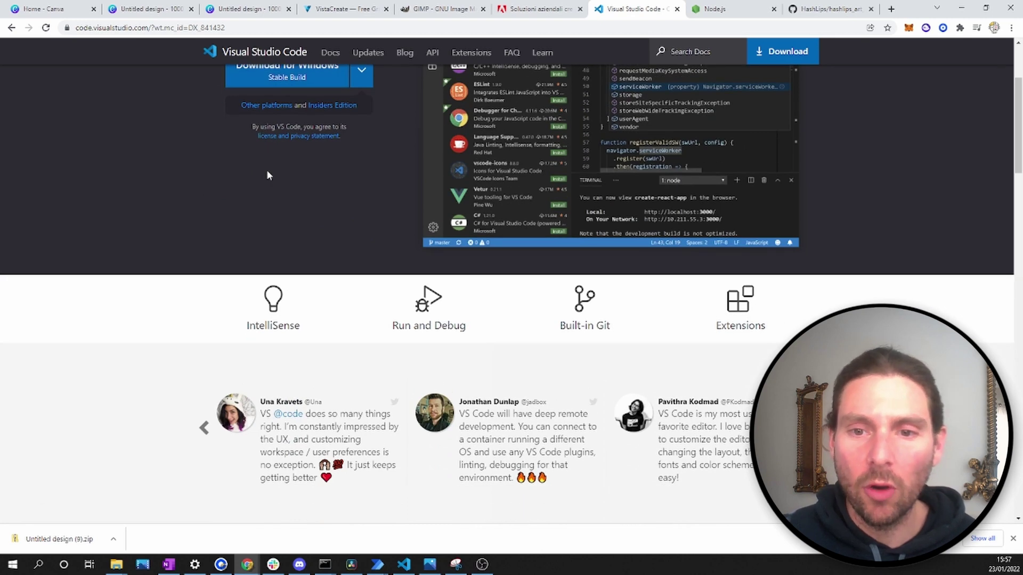
scroll(267, 169, "up", 3)
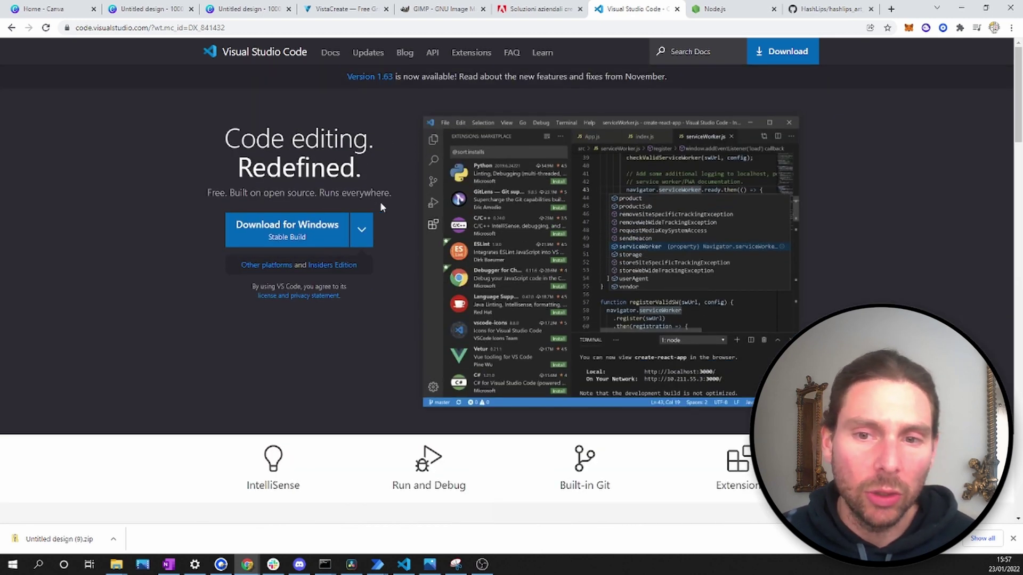
scroll(693, 229, "down", 12)
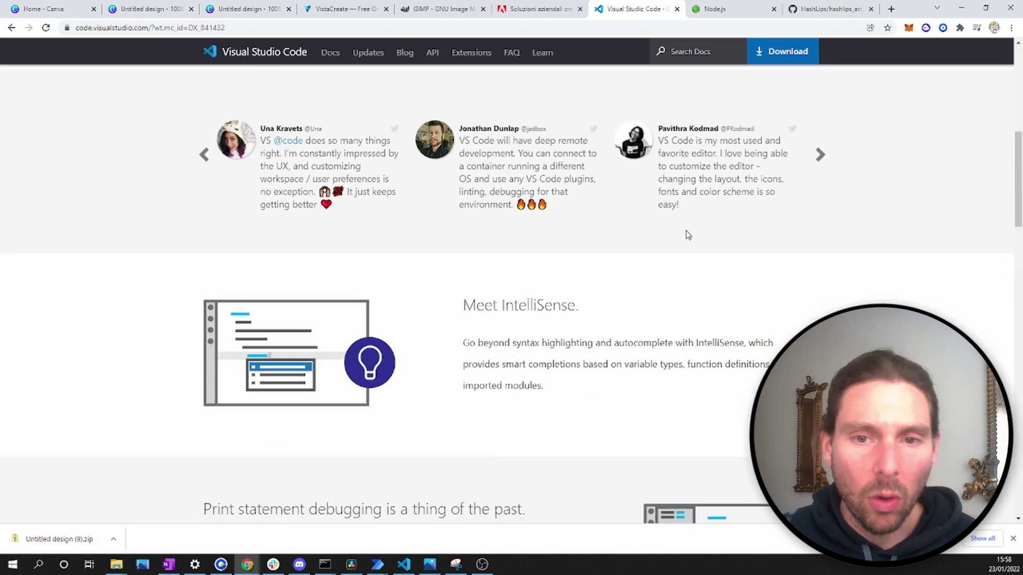
scroll(687, 235, "down", 9)
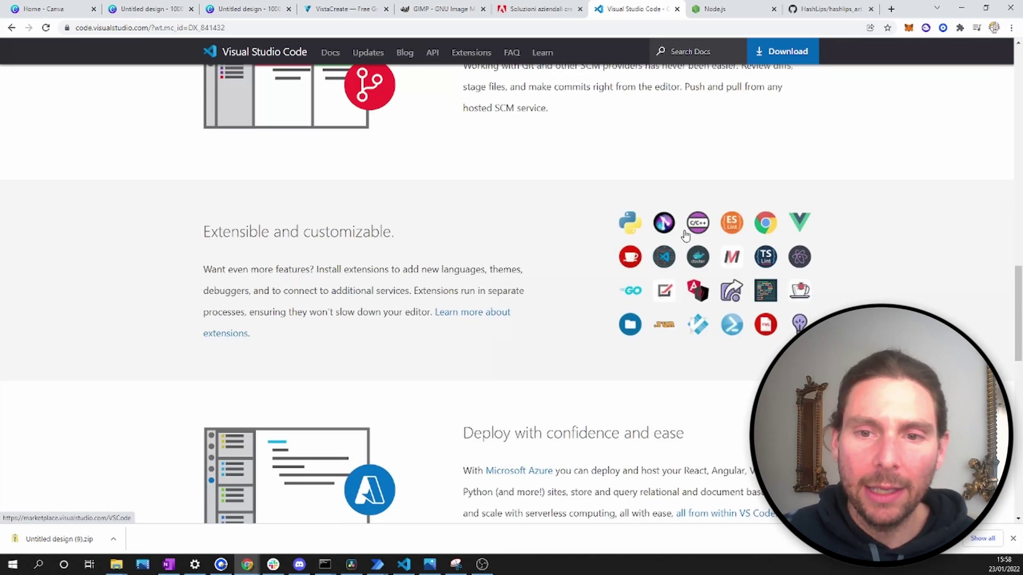
scroll(684, 234, "down", 6)
left_click_drag(1018, 354, 1018, 79)
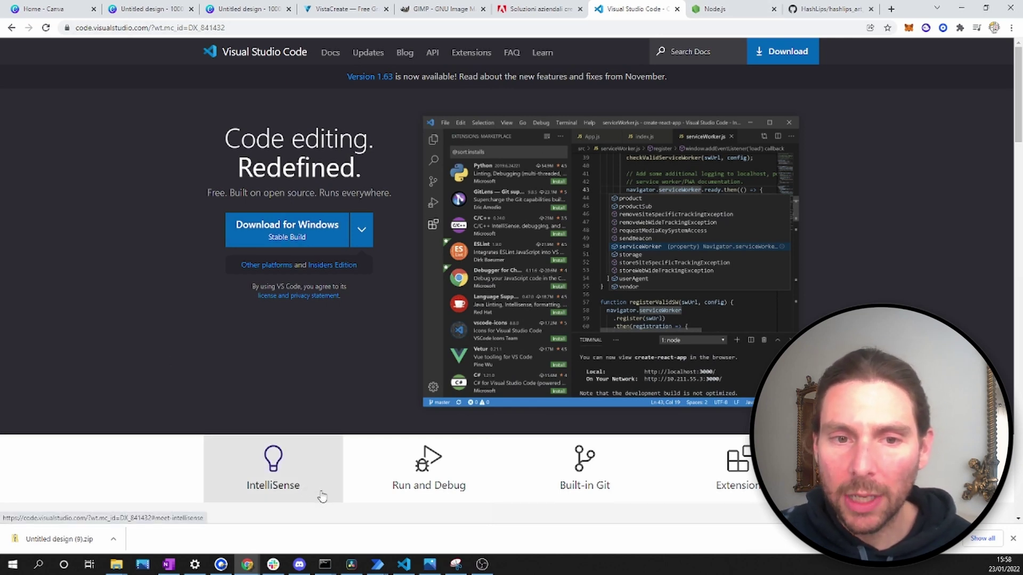
Step: Search the Start menu for 'visual', then switch to the Node.js browser tab
left_click(12, 564)
type("visual")
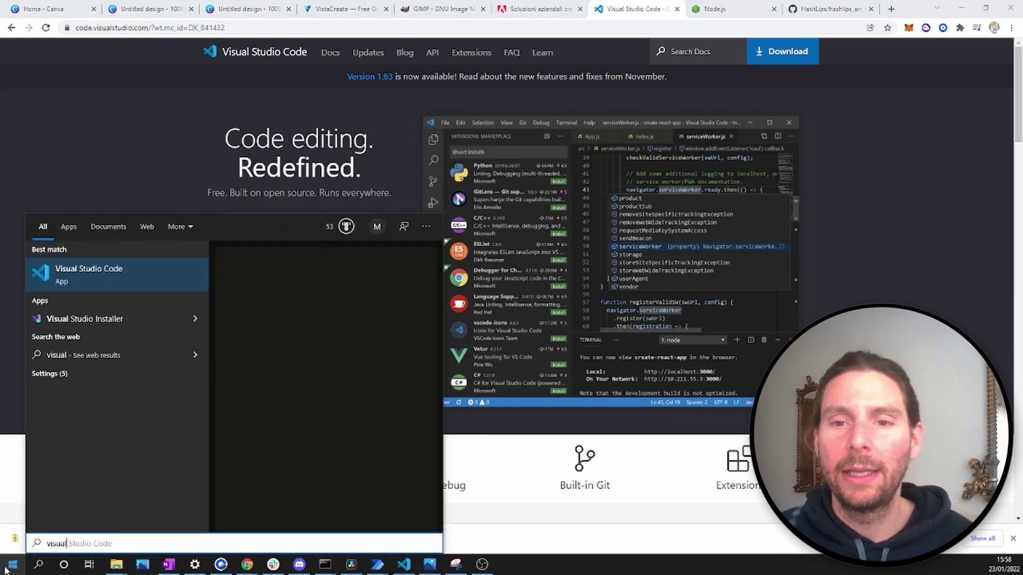
left_click(723, 12)
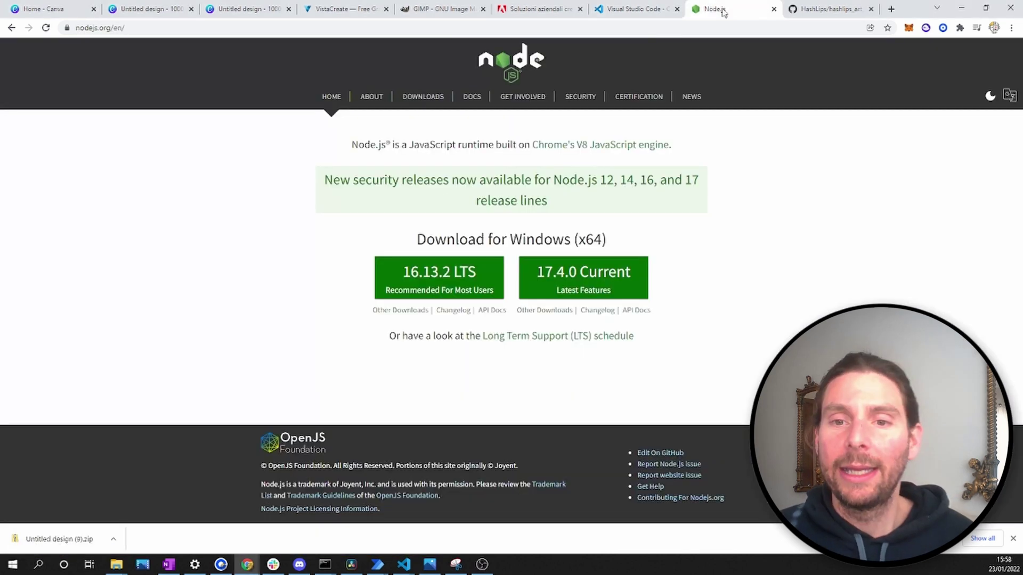
Step: Open the Node.js downloads page, highlight LTS version 16.13.2, and dismiss the downloads bar
left_click(331, 99)
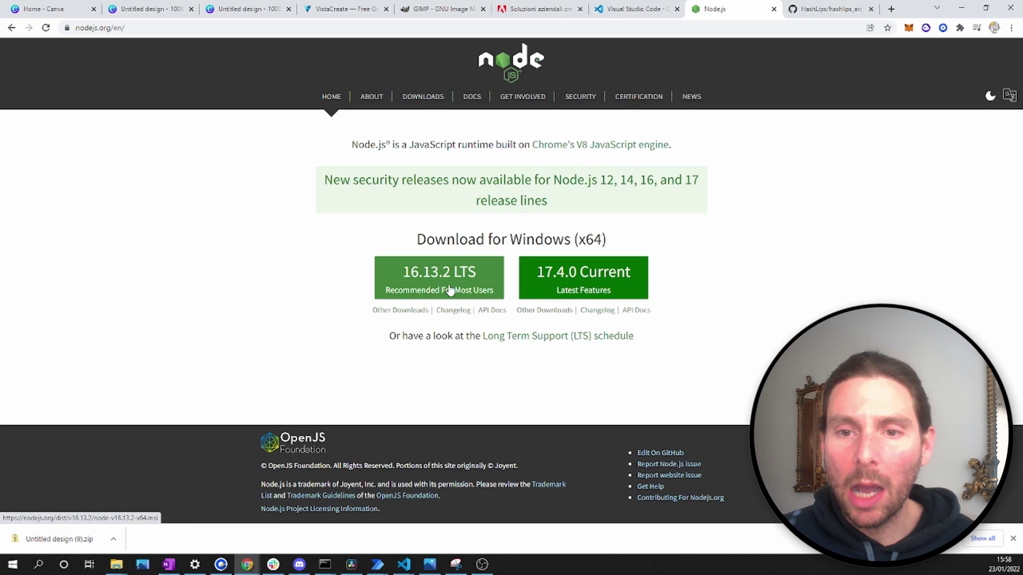
left_click(419, 99)
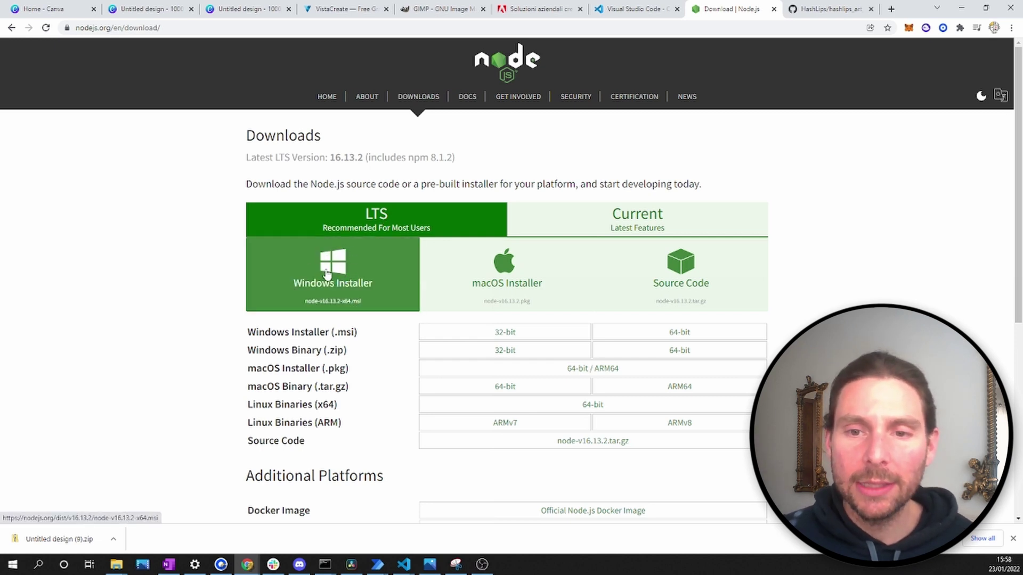
scroll(345, 214, "down", 1)
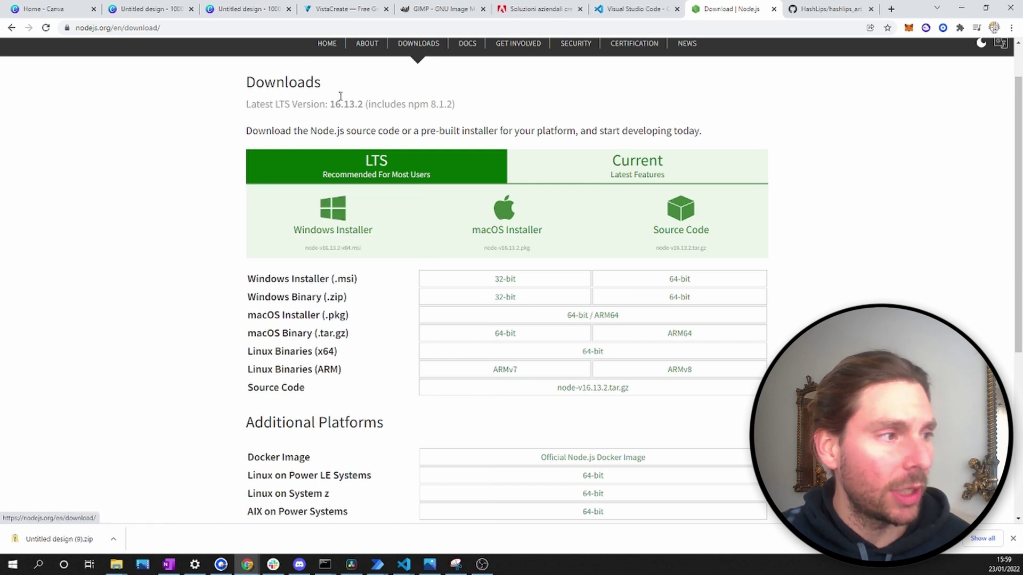
left_click_drag(331, 104, 365, 104)
scroll(364, 128, "up", 1)
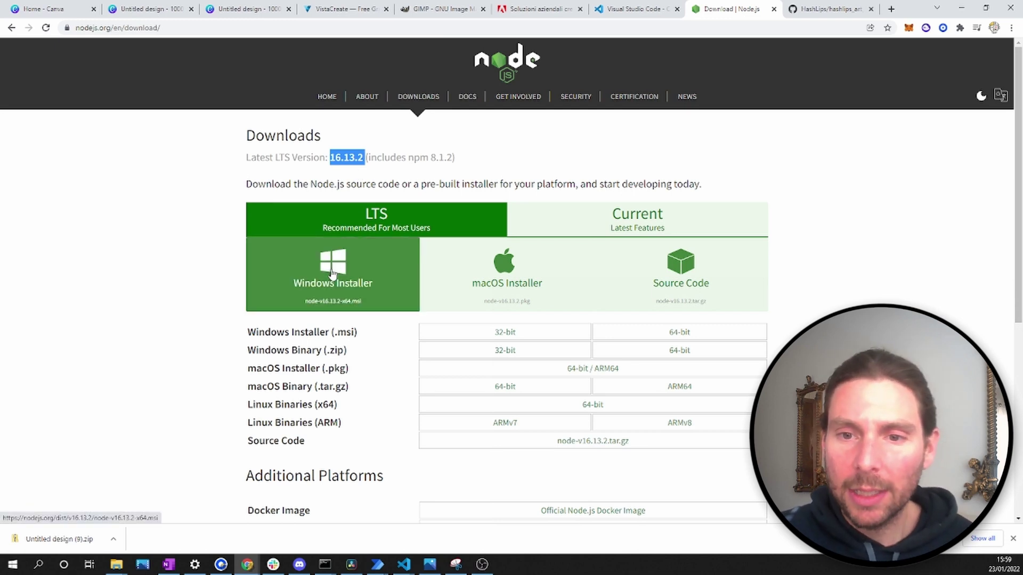
left_click(1013, 539)
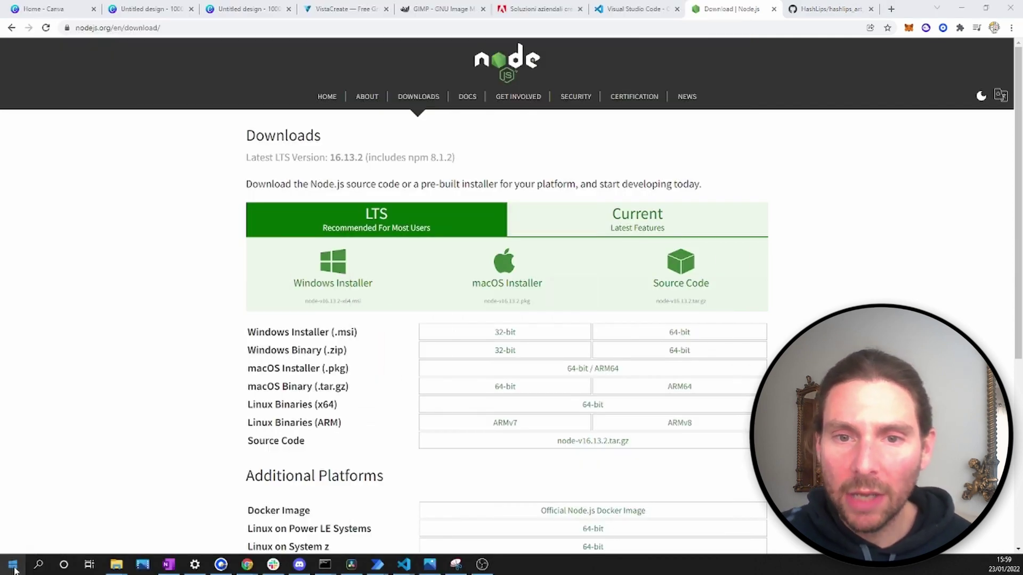
Step: Search the Start menu for 'cmd' to find Command Prompt
left_click(13, 565)
type("cmd")
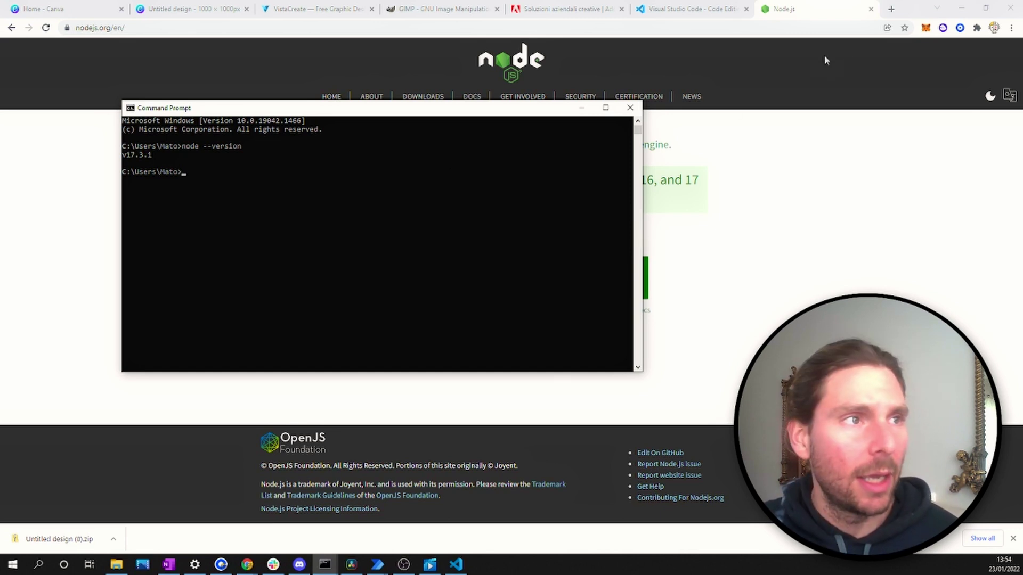
Step: In a new tab, type 'hasbulla' and pick the HashLips art engine GitHub suggestion
left_click(890, 9)
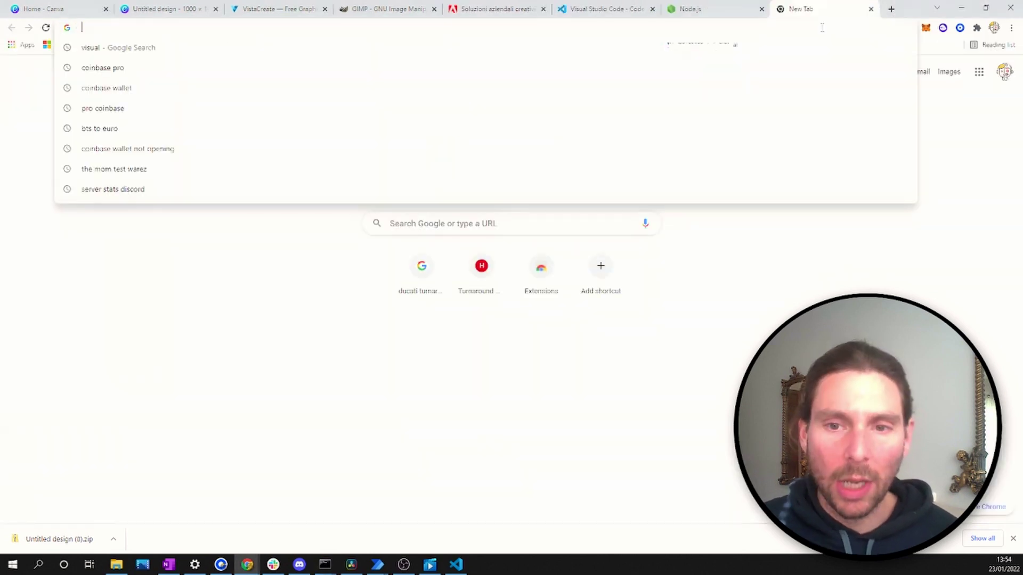
type("hasbulla")
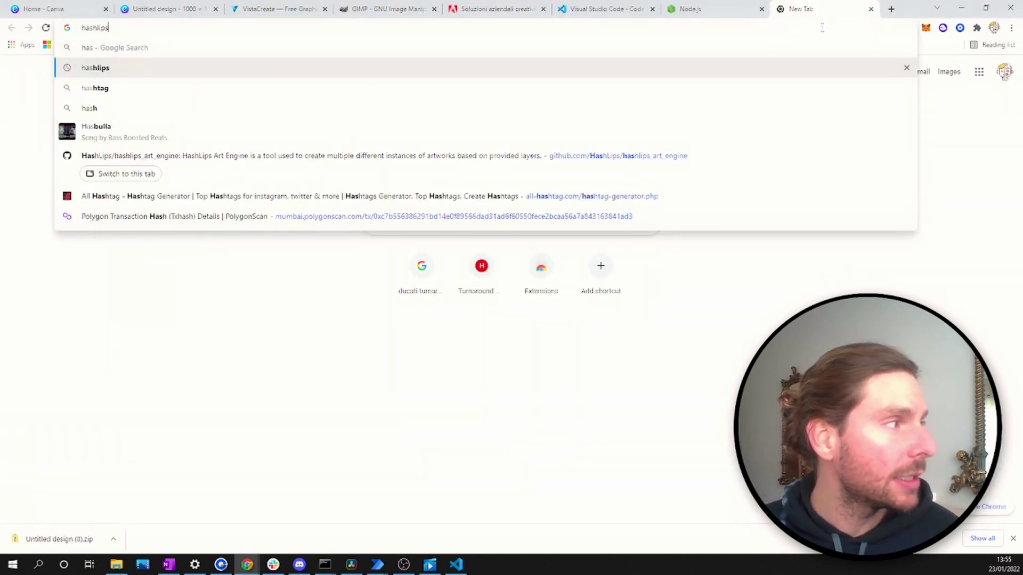
key("Down")
key("Return")
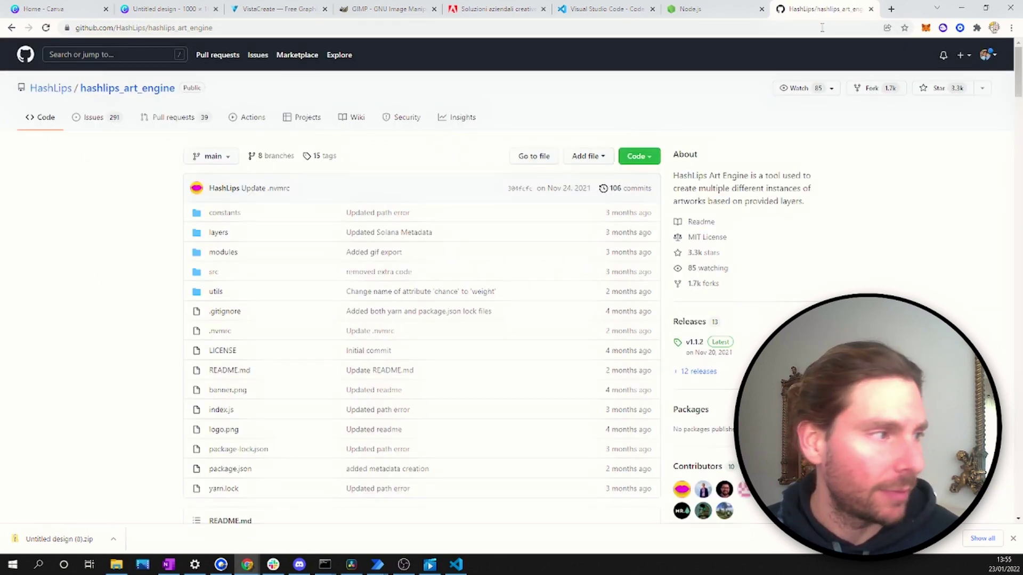
Step: Scroll the README to the git clone and npm install commands, then switch to Visual Studio Code
scroll(488, 201, "down", 2)
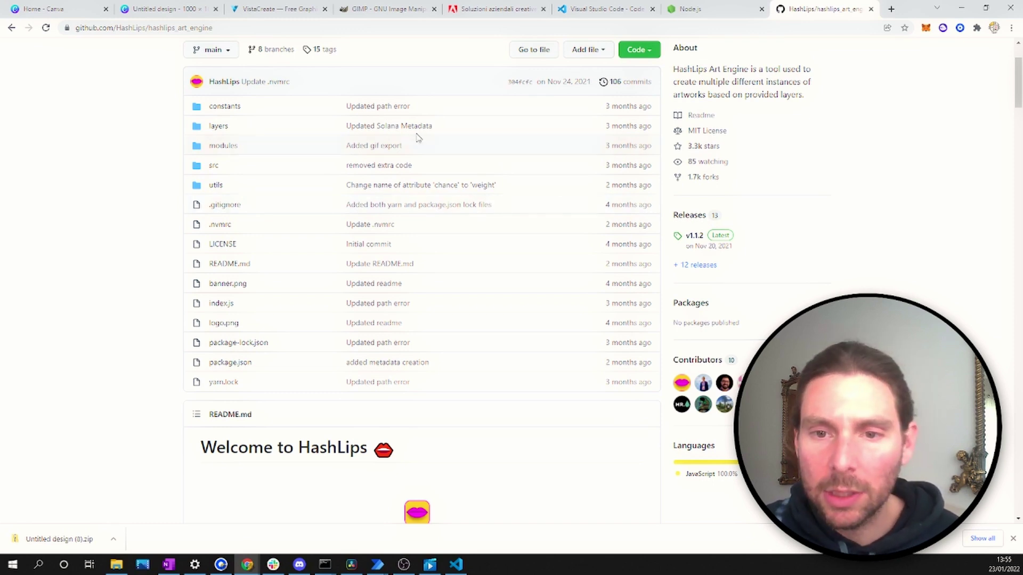
scroll(407, 208, "down", 2)
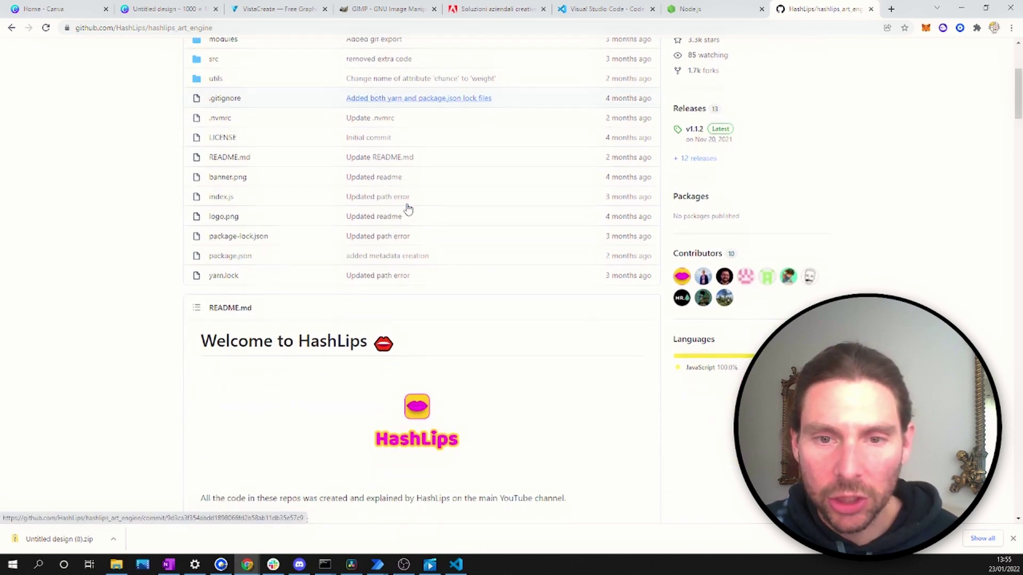
scroll(406, 208, "down", 10)
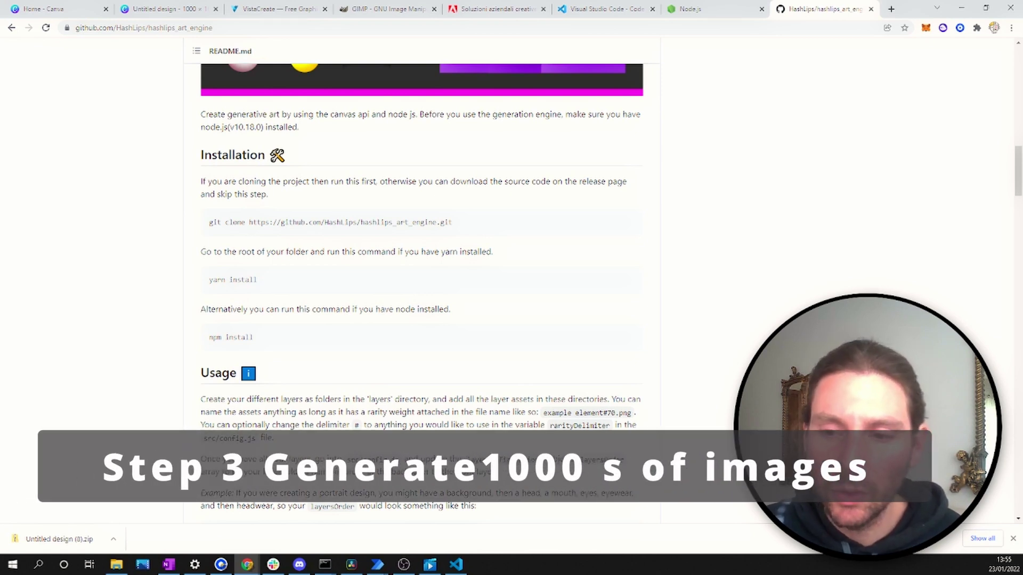
key("alt+Tab")
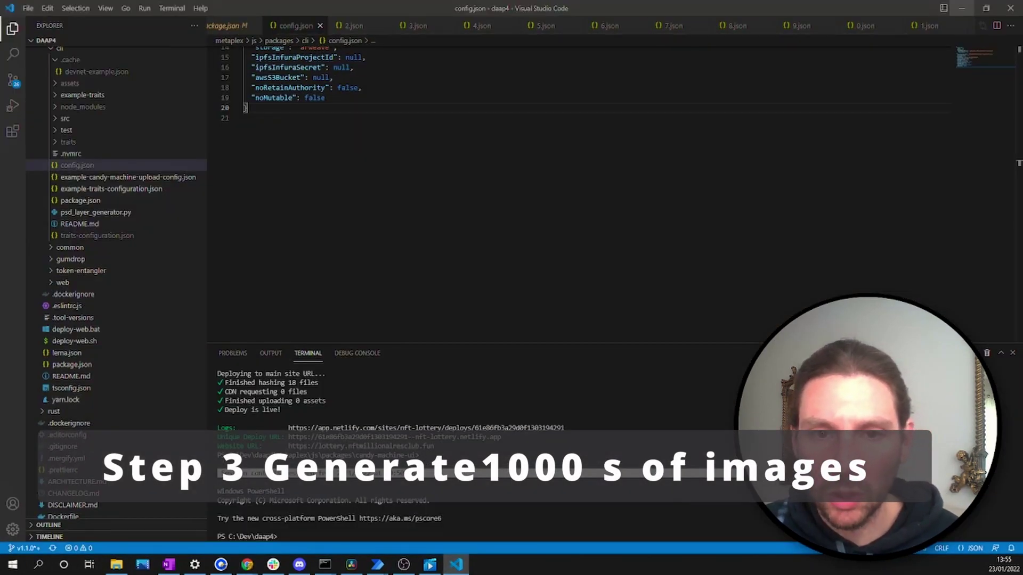
Step: From Open Folder, make a new 'randomart' folder under C:\Dev and select it as workspace
left_click(27, 8)
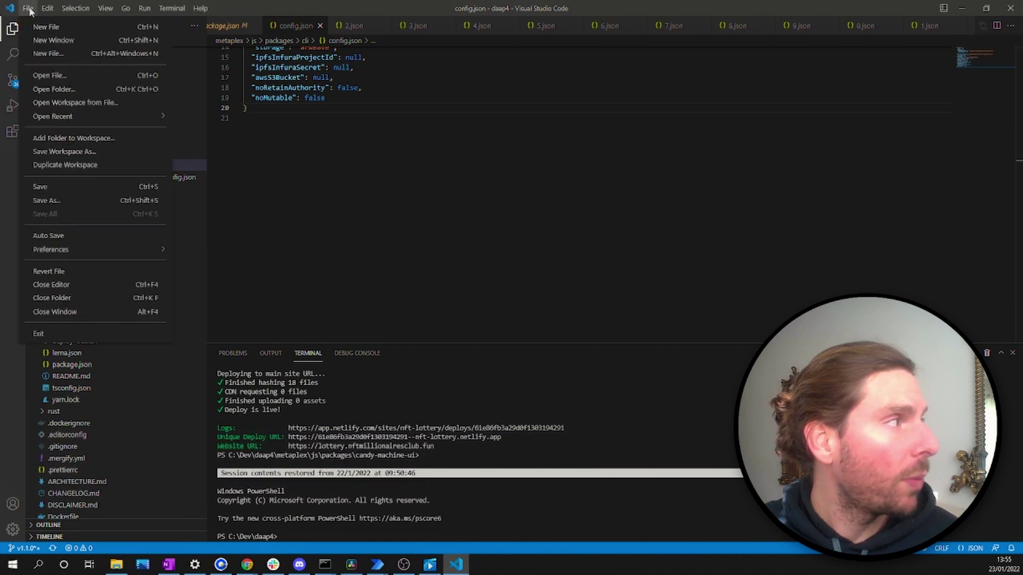
left_click(63, 89)
right_click(261, 113)
left_click(408, 261)
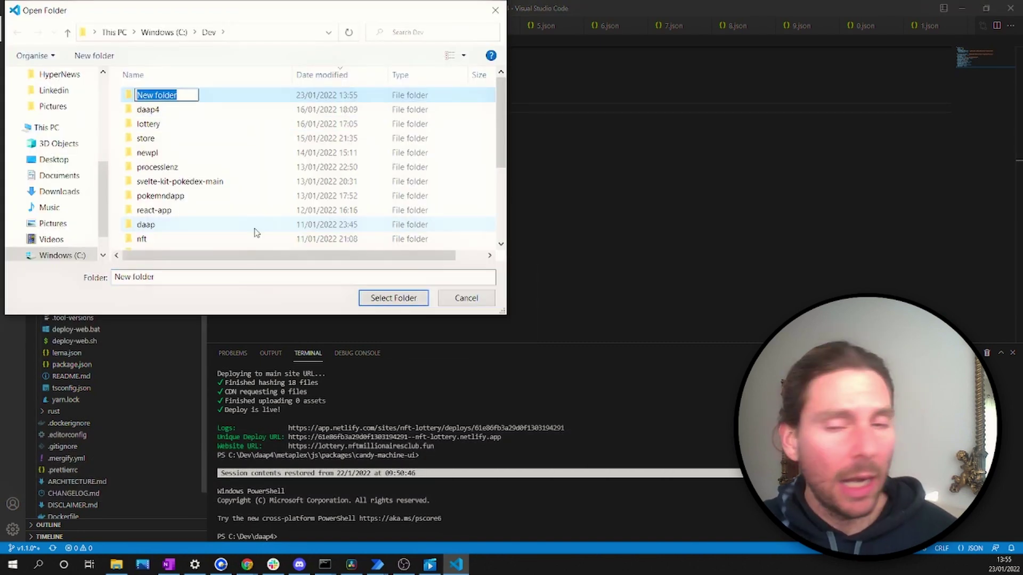
type("randomart")
key("Return")
key("Return")
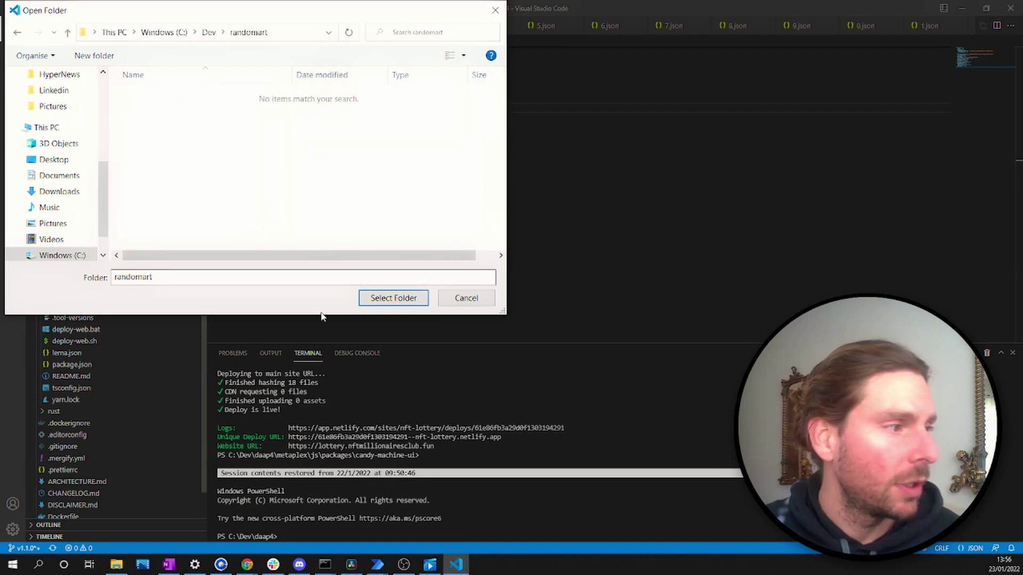
left_click(393, 298)
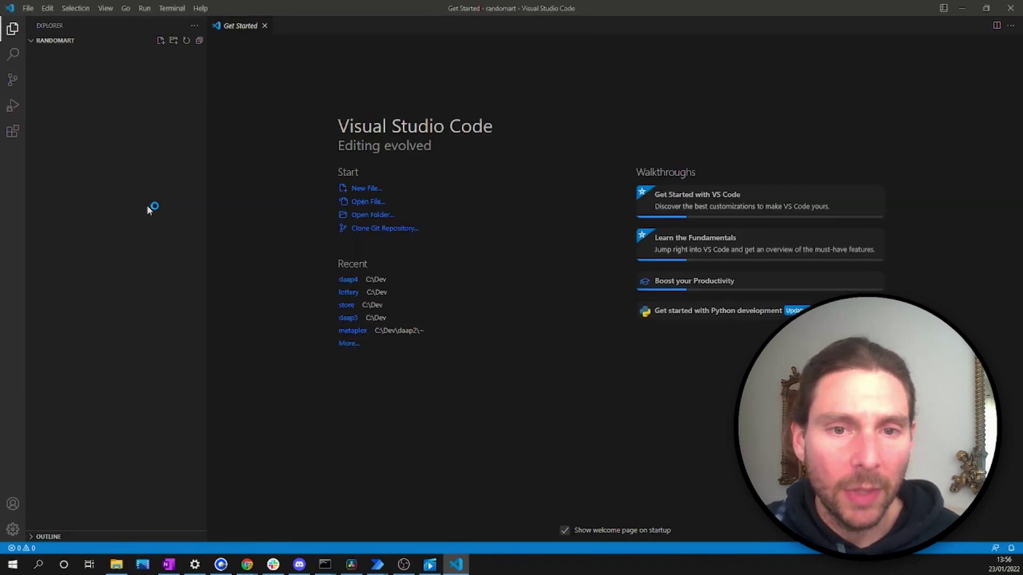
Step: Open a new terminal and run the pasted git clone command for hashlips_art_engine
left_click(174, 10)
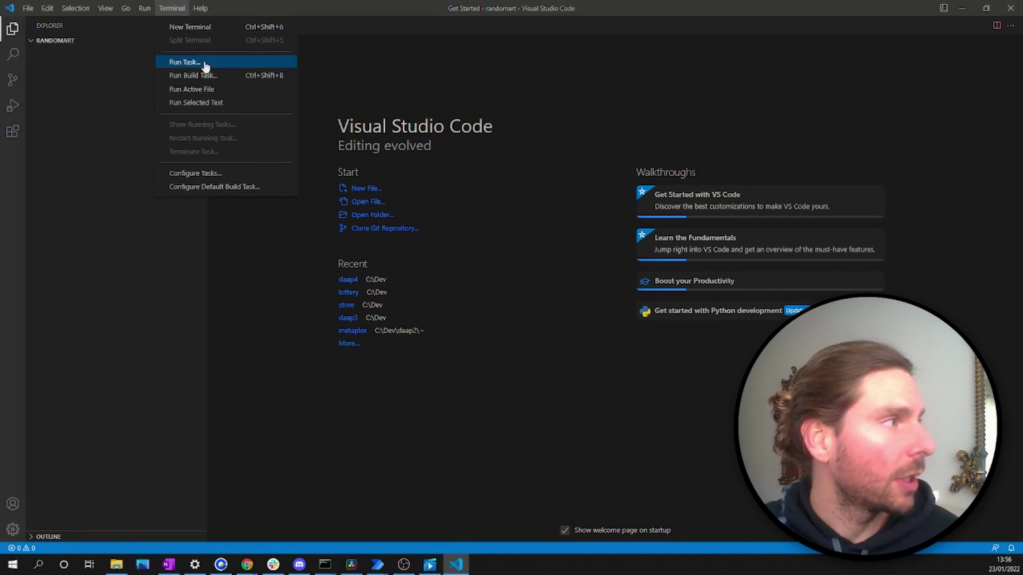
left_click(213, 27)
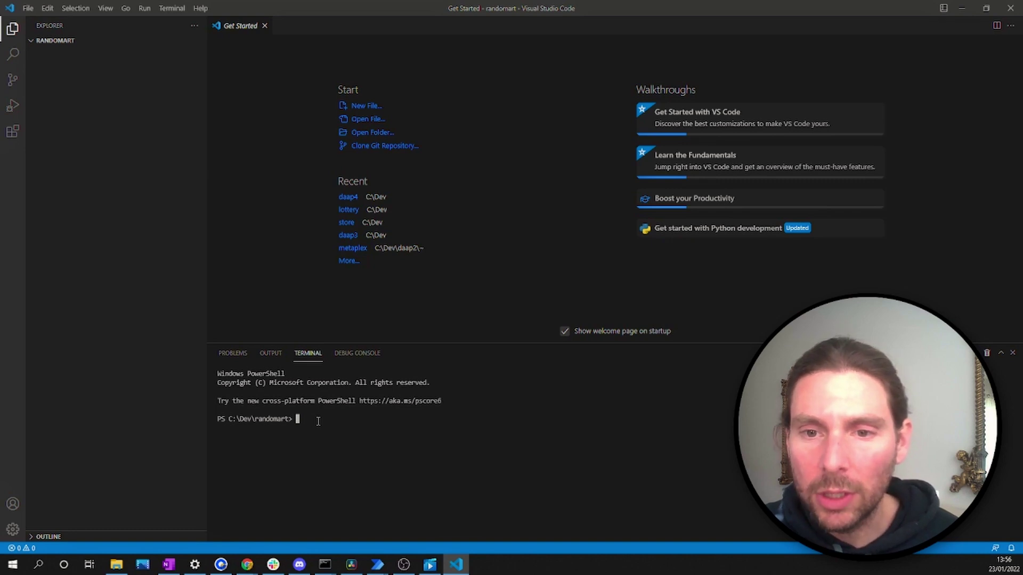
type("git clone https://github.com/HashLips/hashlips_art_engine.git")
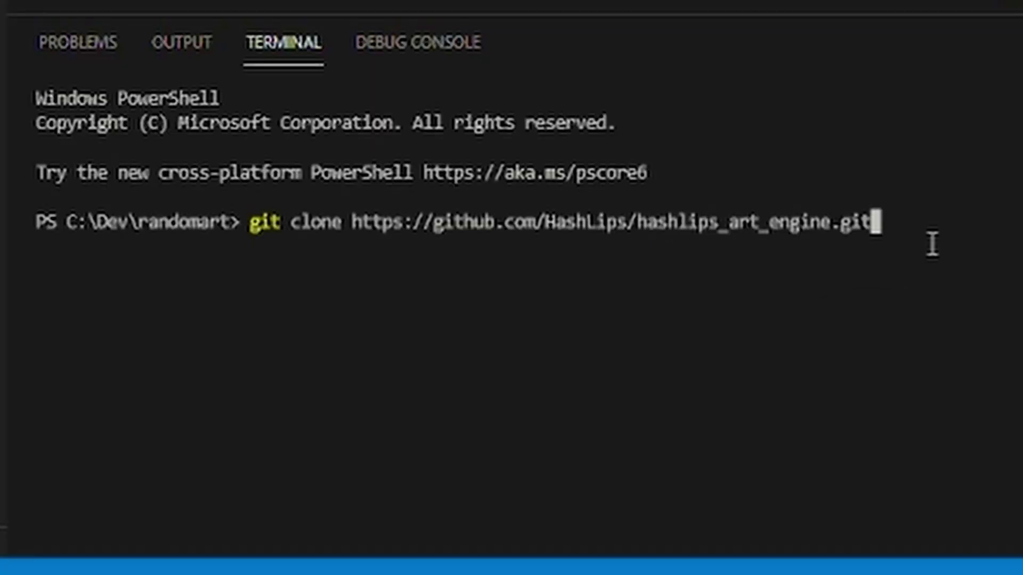
key("Return")
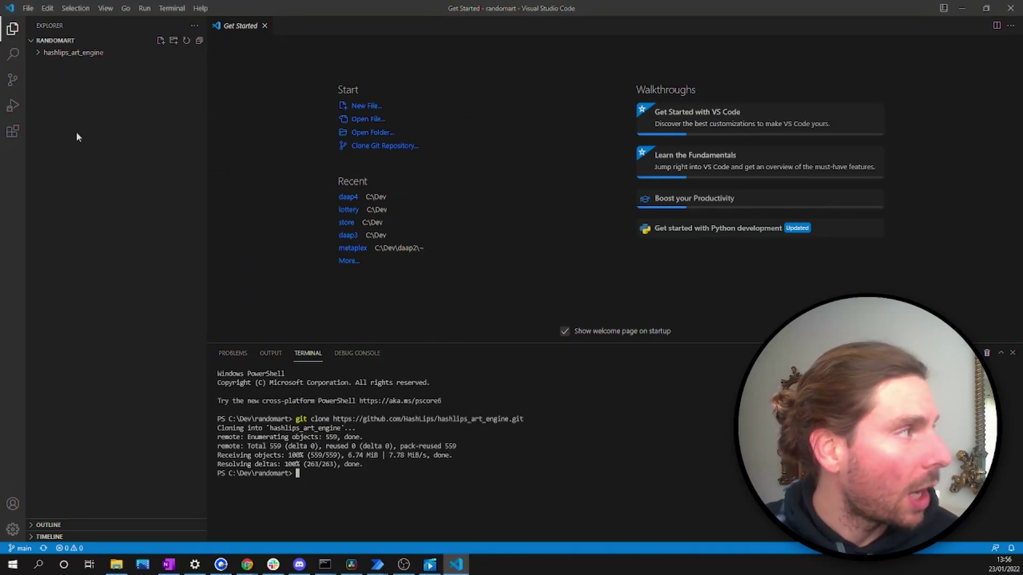
Step: Expand hashlips_art_engine, then run 'cd hashlips_art_engine' and 'npm install' in the terminal
left_click(39, 55)
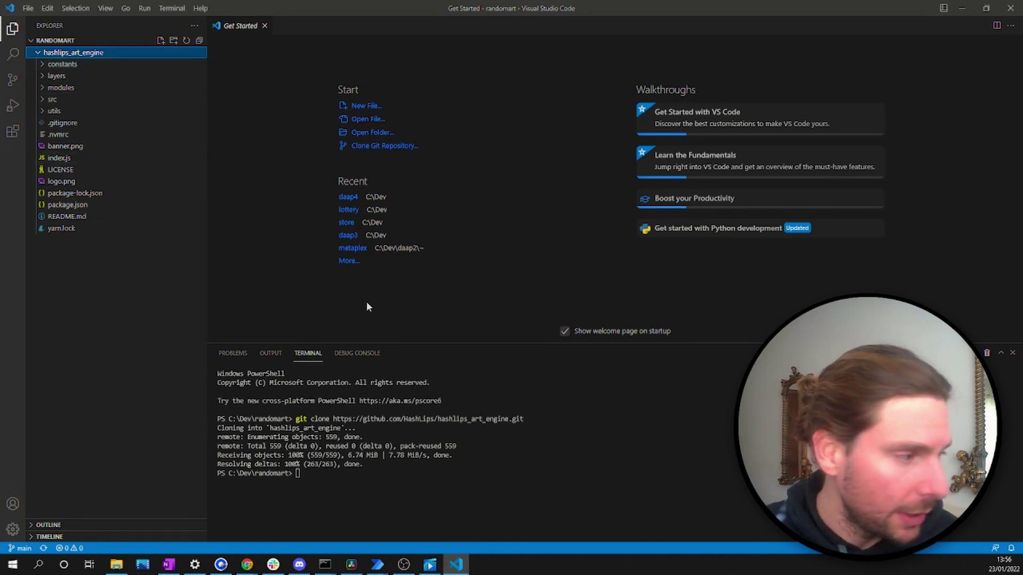
left_click(323, 480)
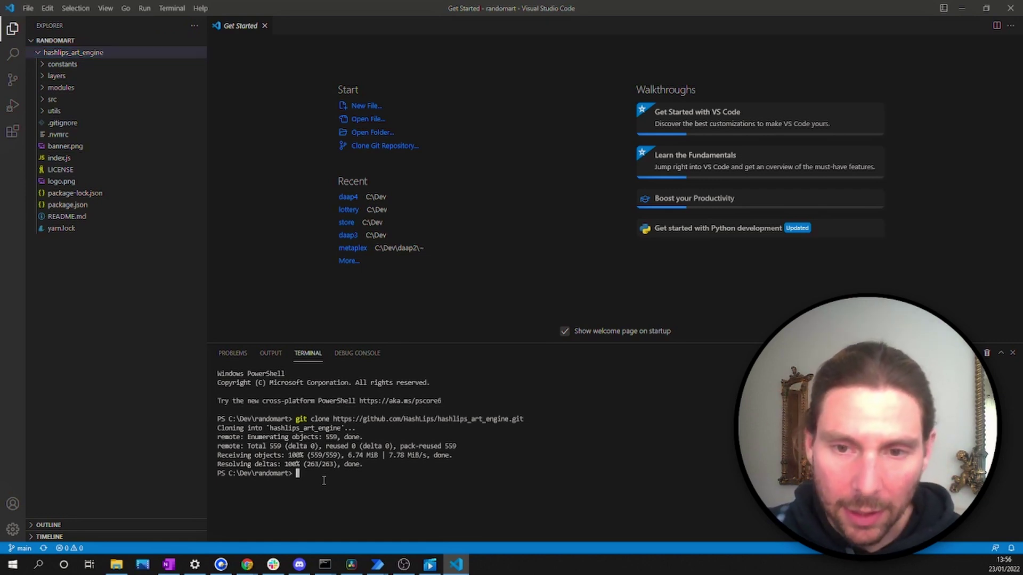
type("cd hashlips_art_engine")
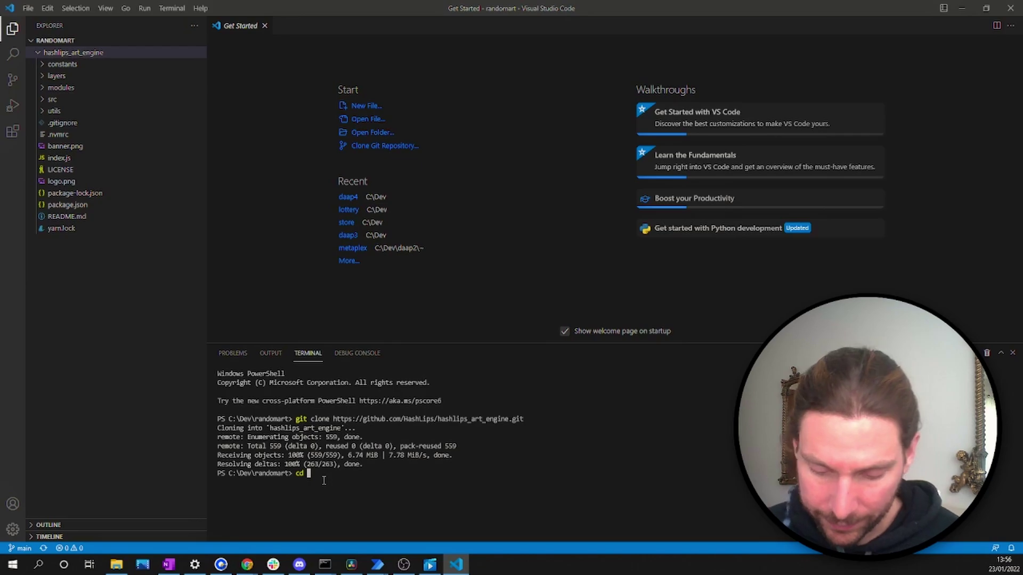
key("Return")
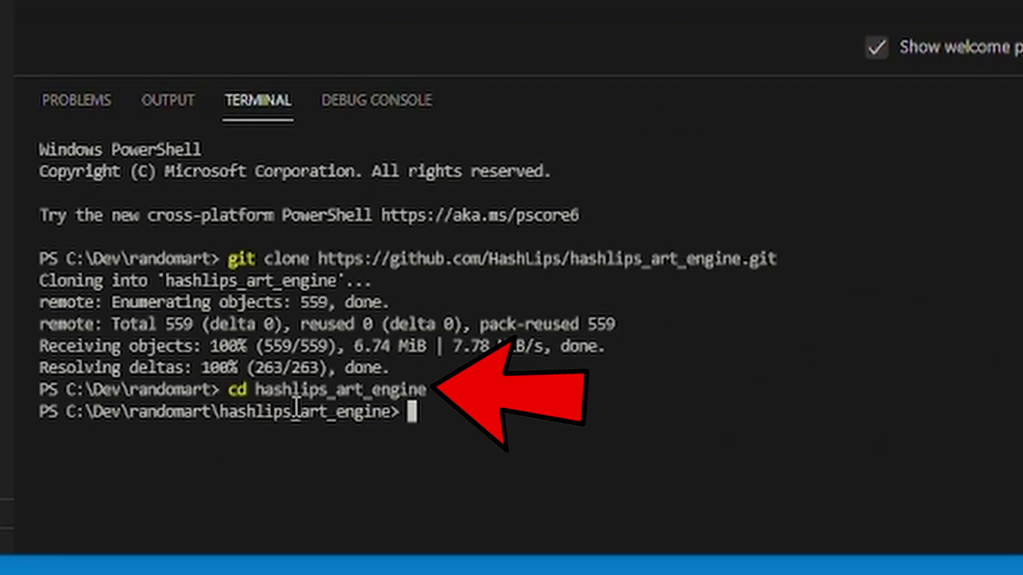
type("npm install")
key("Return")
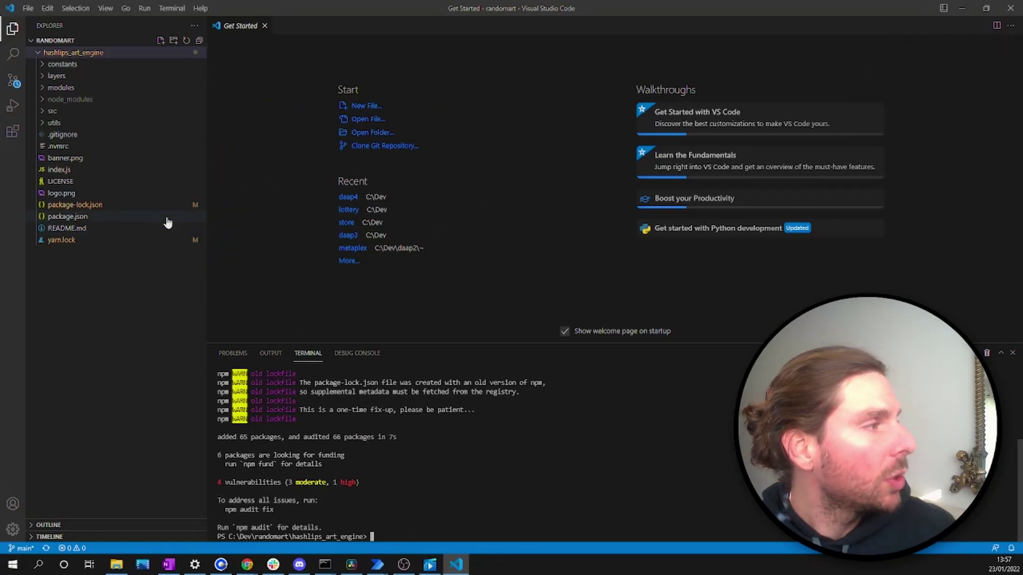
Step: Peek into node_modules, open index.js, and run 'node index.js' to generate editions 1–5
left_click(48, 100)
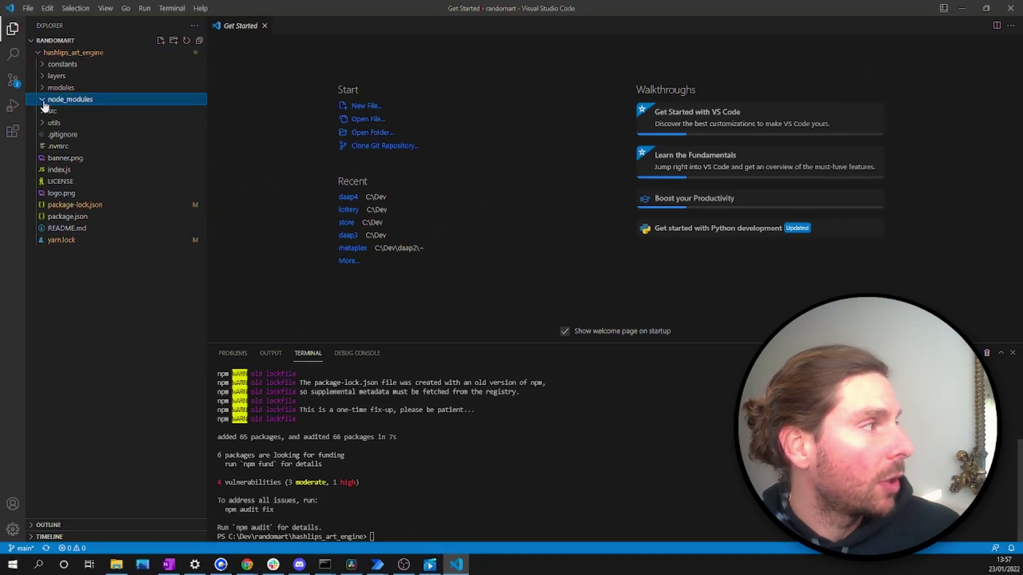
left_click(42, 100)
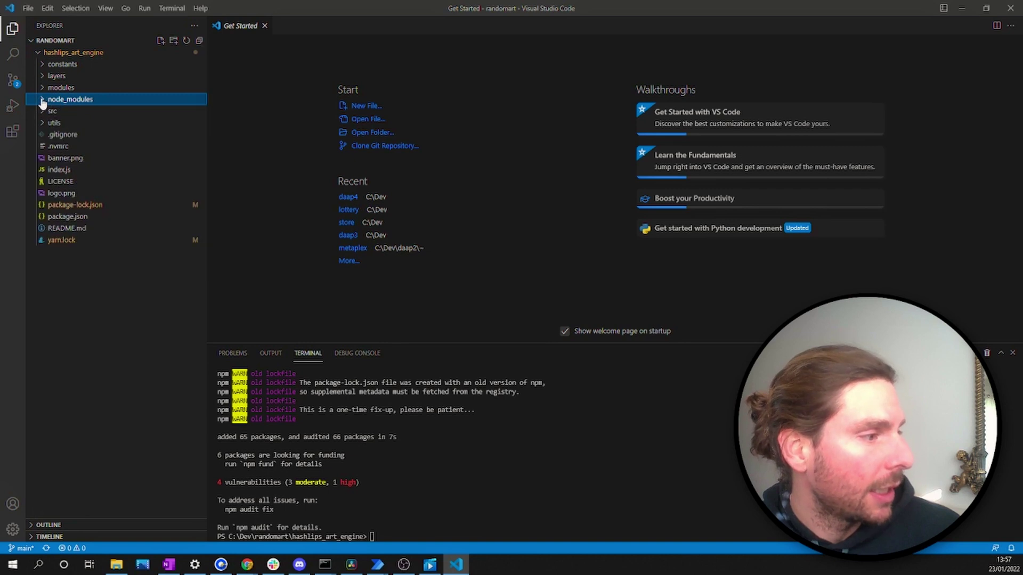
left_click(58, 170)
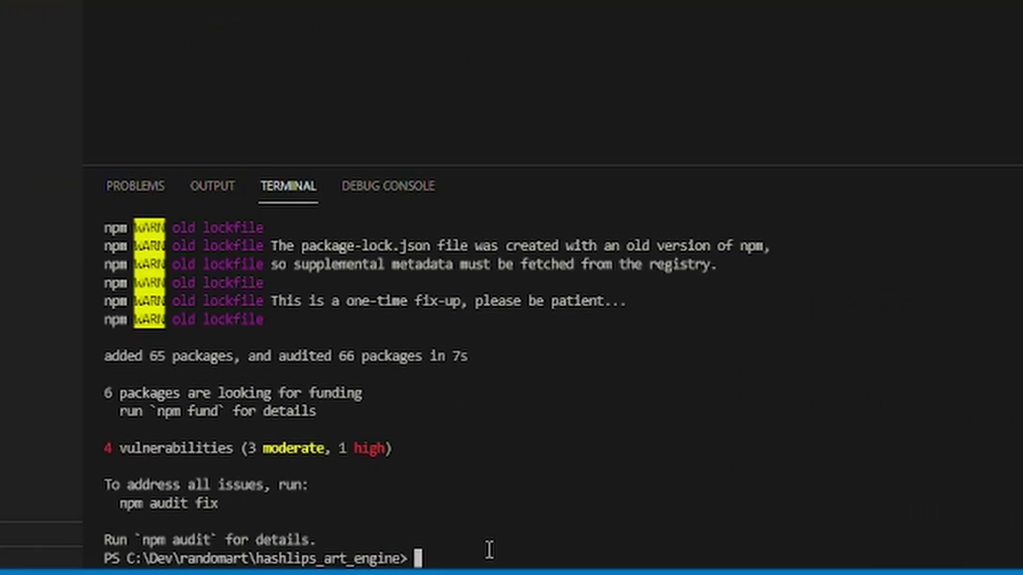
type("node")
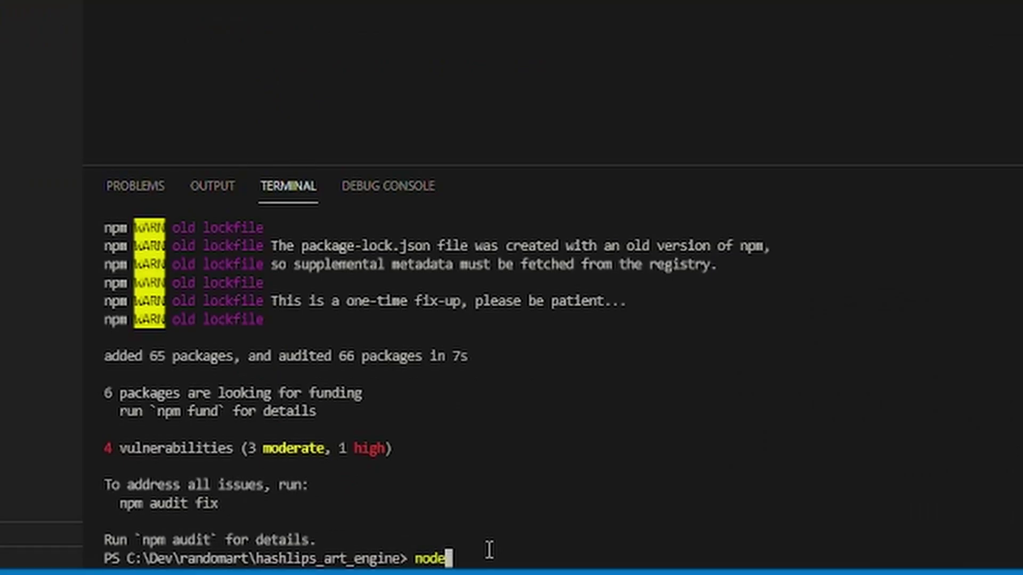
type(" index.js")
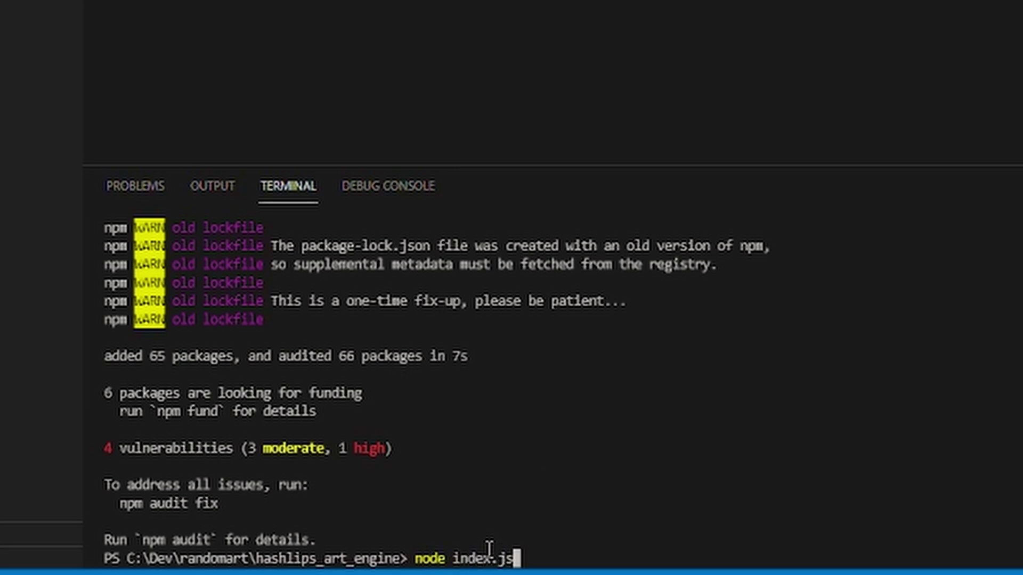
key("Return")
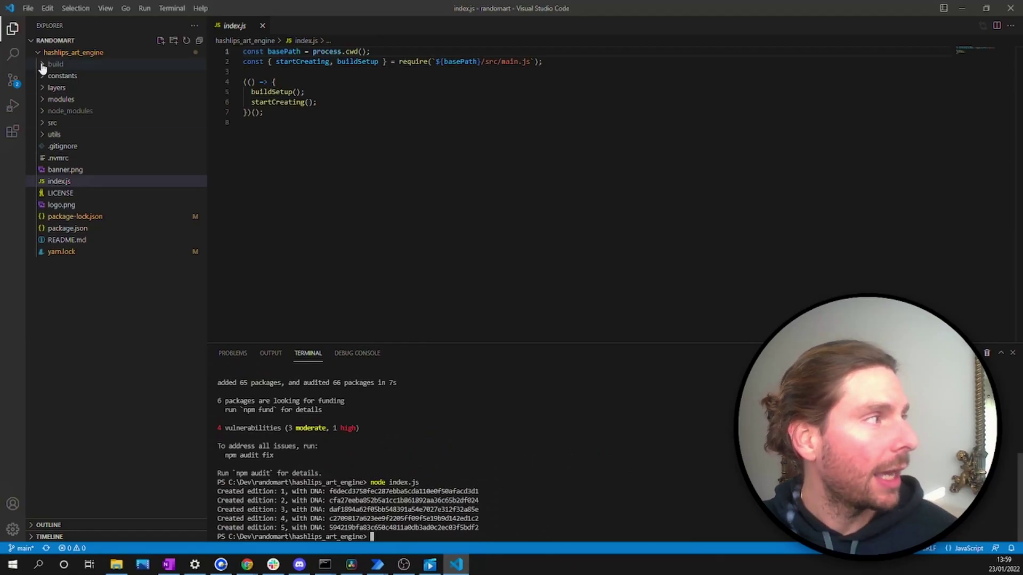
Step: Preview generated images 1.png through 4.png in build/images, then expand the layers folder
left_click(43, 65)
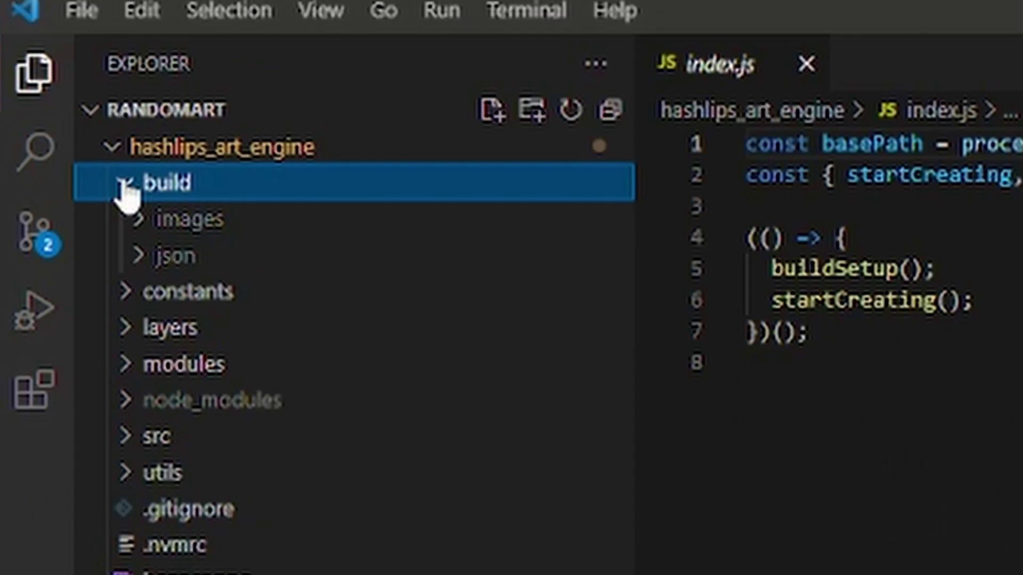
left_click(139, 221)
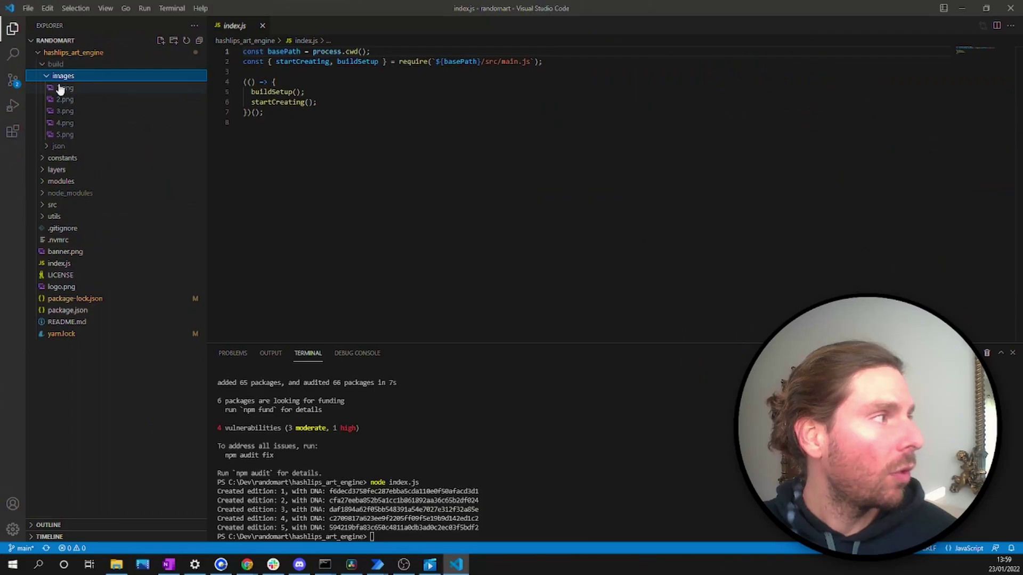
left_click(220, 275)
left_click(67, 100)
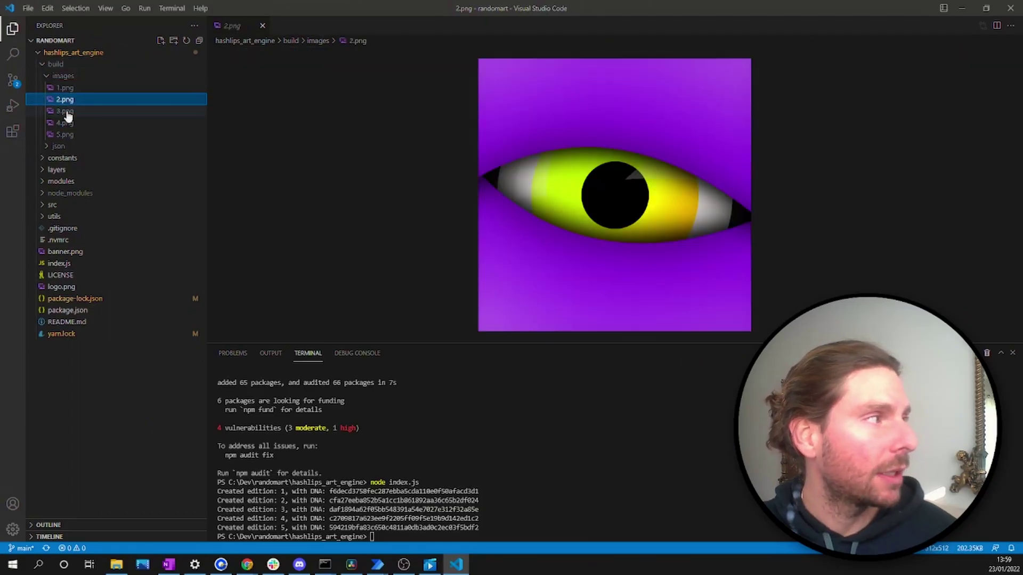
left_click(66, 112)
left_click(66, 123)
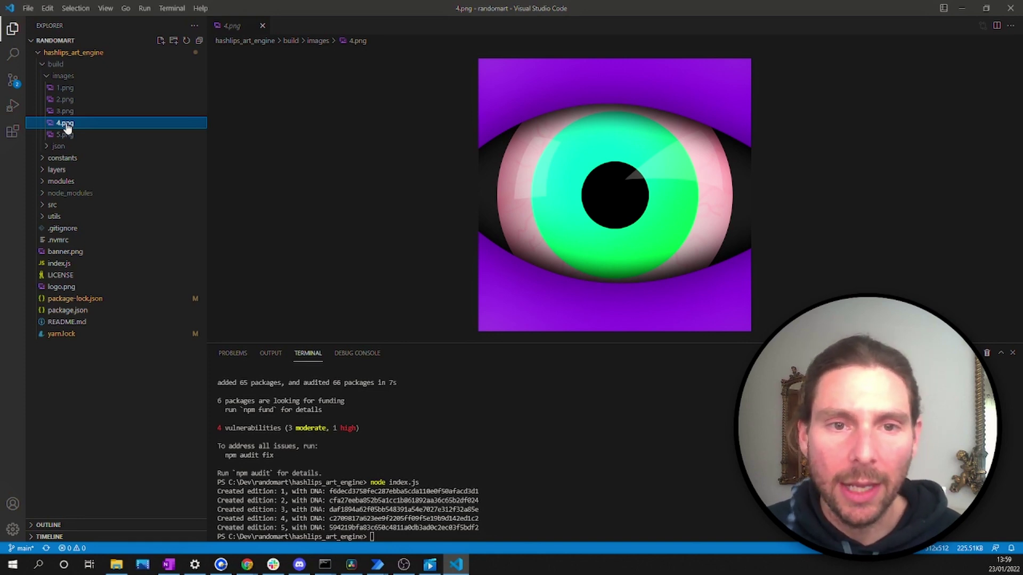
left_click(50, 170)
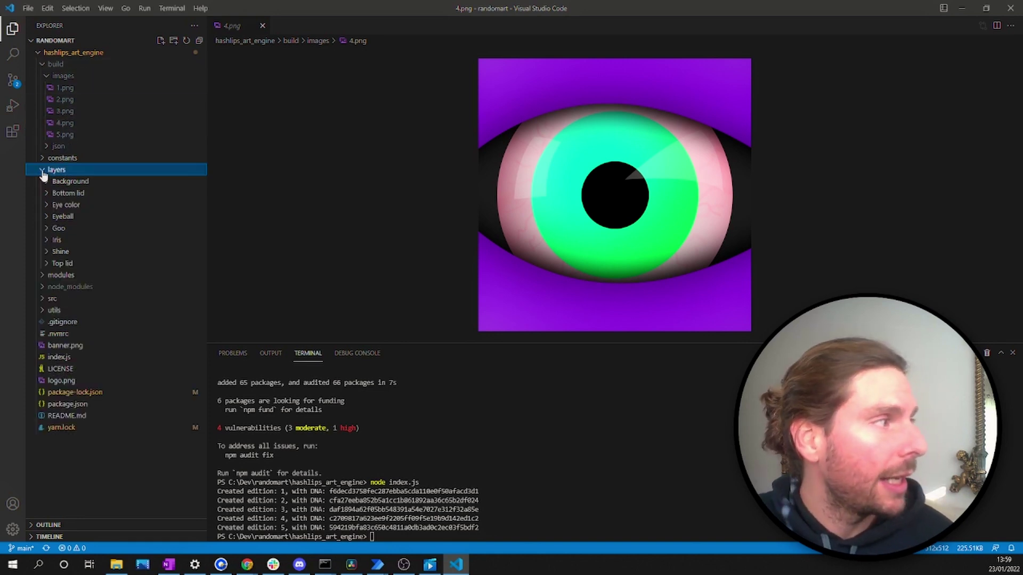
Step: Preview the default Background, Bottom lid and Eye color layer images, e.g. Black#1, High#20, Cyan#1
left_click(78, 182)
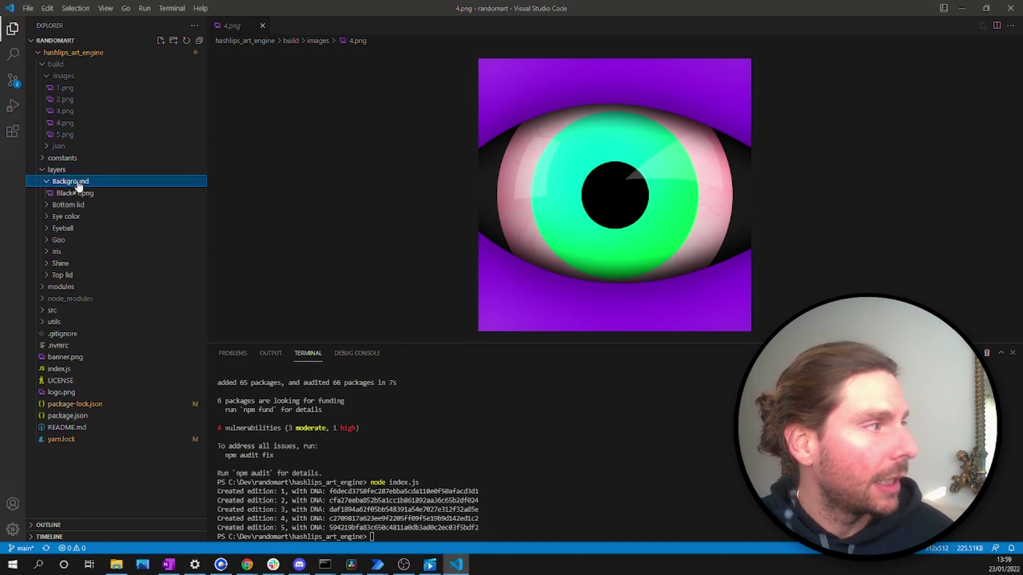
left_click(73, 194)
left_click(70, 204)
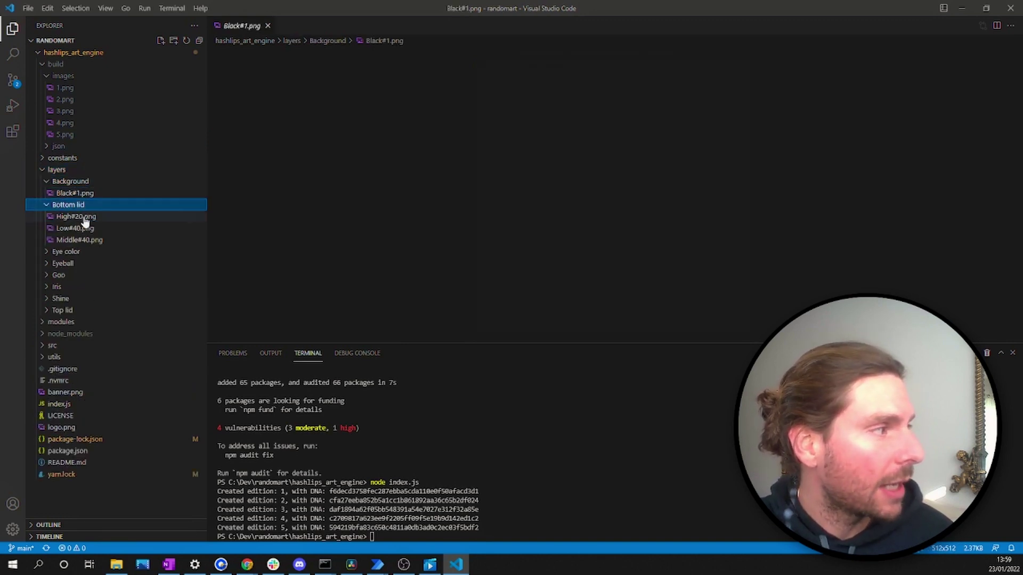
left_click(80, 216)
left_click(77, 228)
left_click(78, 240)
left_click(71, 252)
left_click(71, 264)
left_click(74, 287)
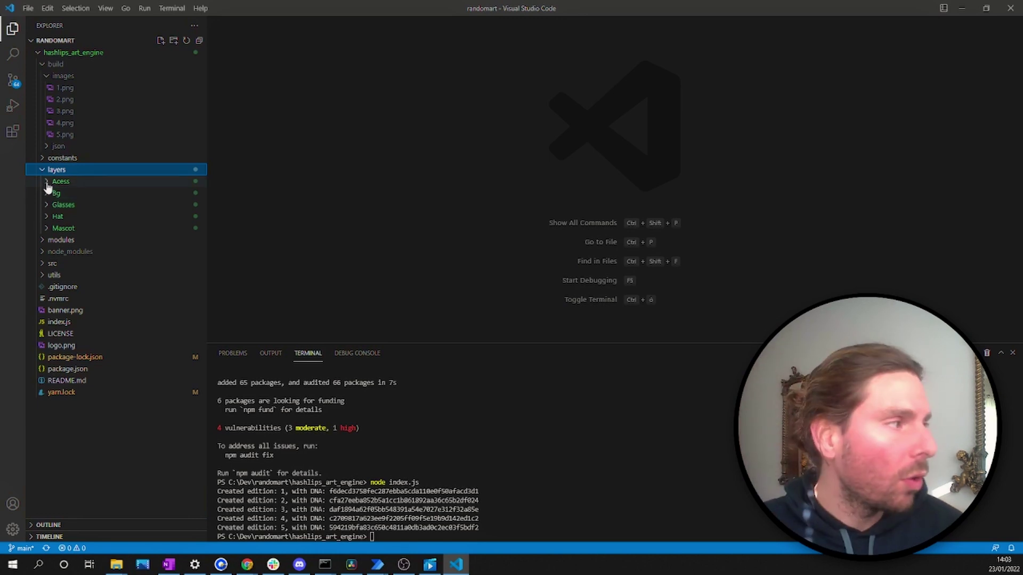
Step: Bring the File Explorer window showing the layers folder to the front
left_click(116, 563)
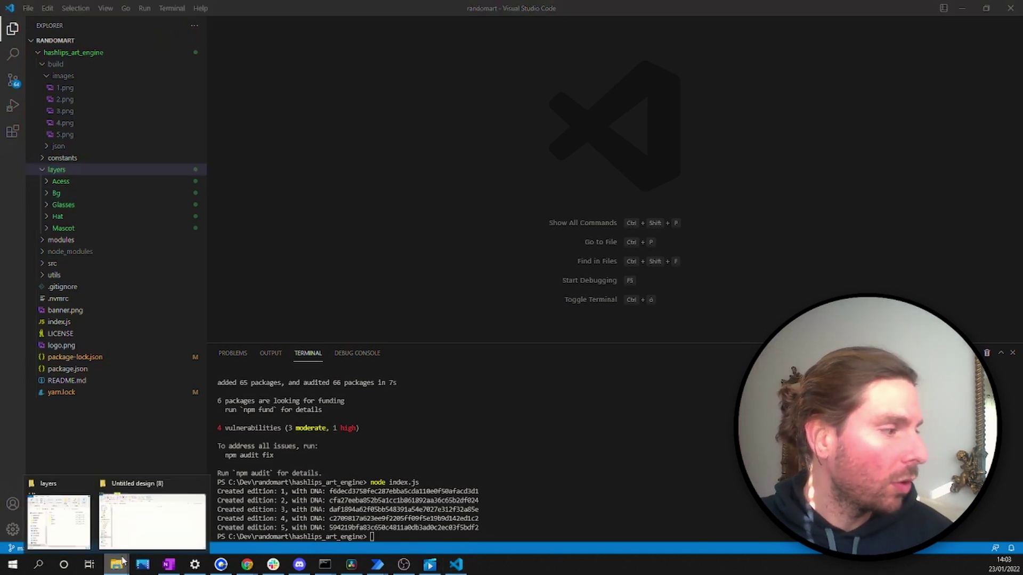
mouse_move(116, 563)
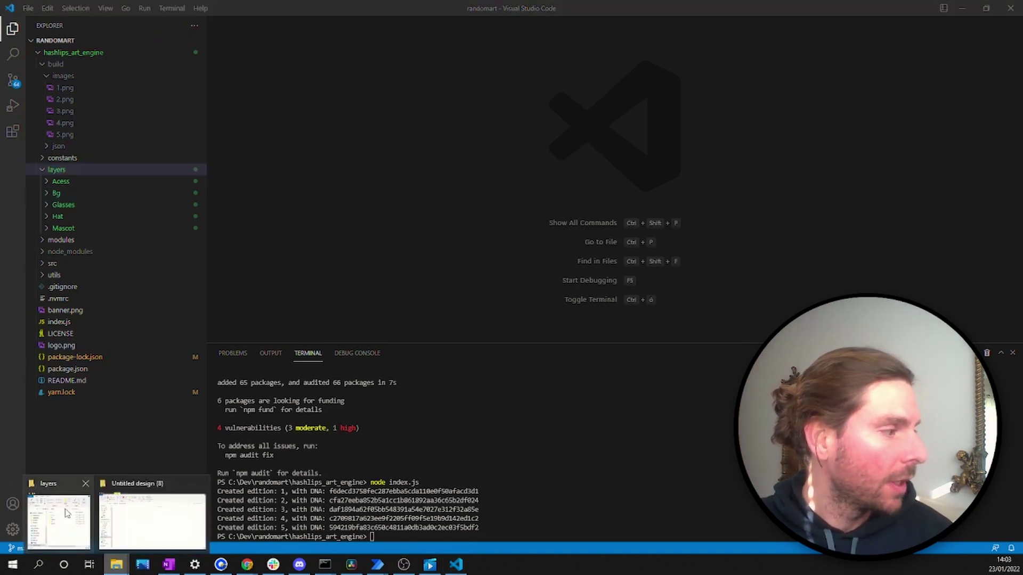
left_click(58, 512)
Step: Maximize the layers window, browse the Acess and Bg folders, then open Glasses
left_click(763, 107)
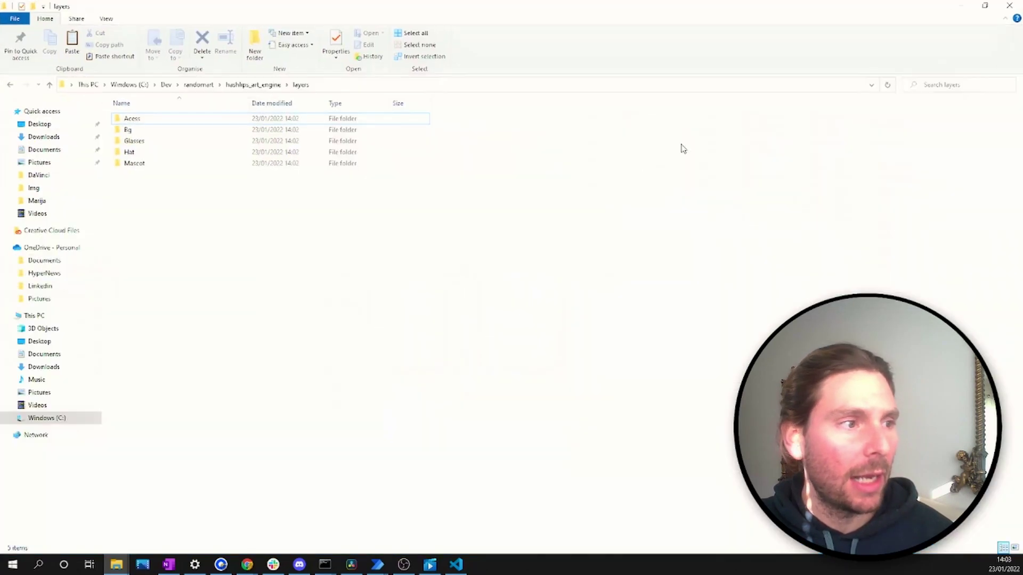
double_click(154, 119)
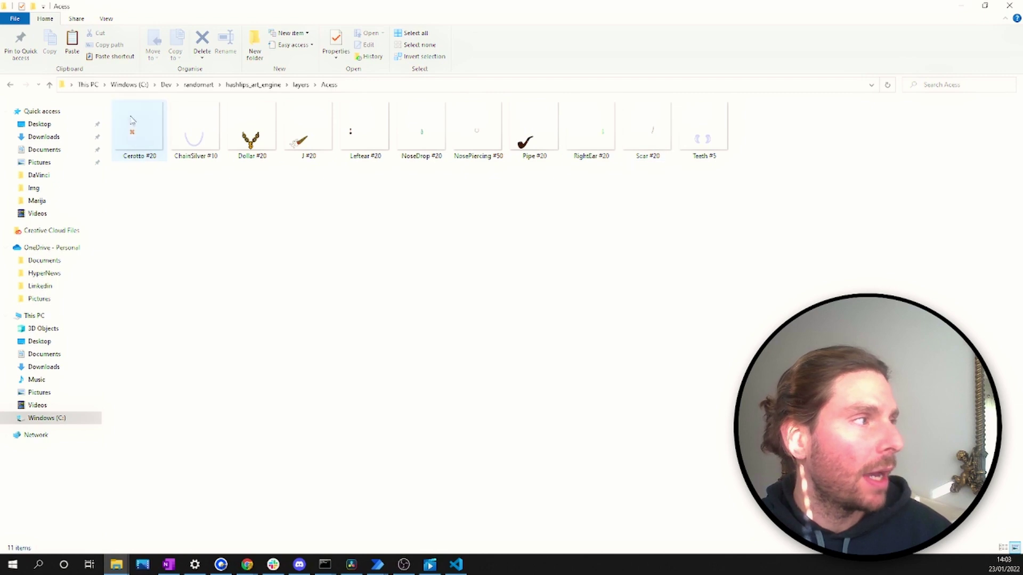
left_click(9, 86)
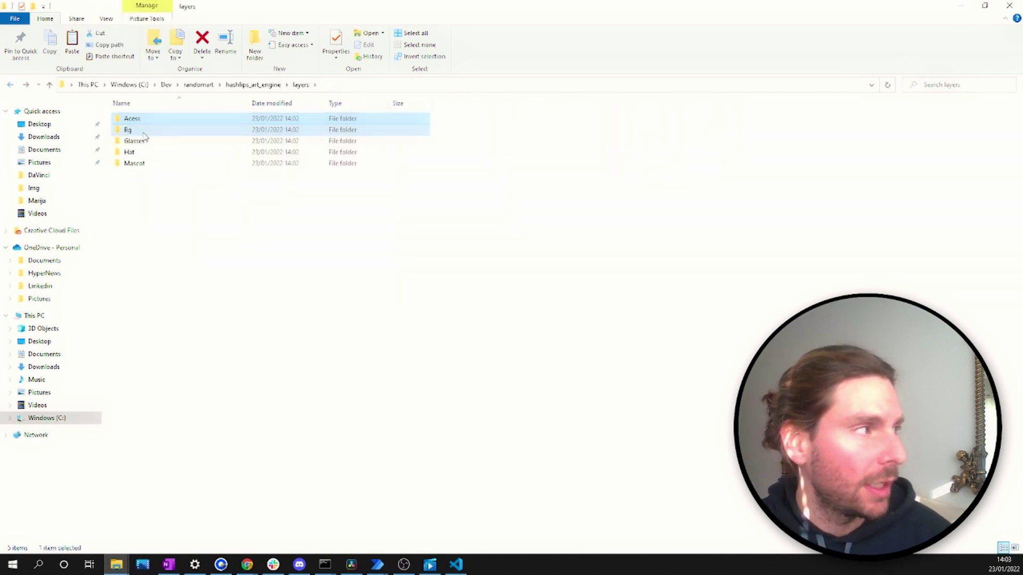
double_click(142, 131)
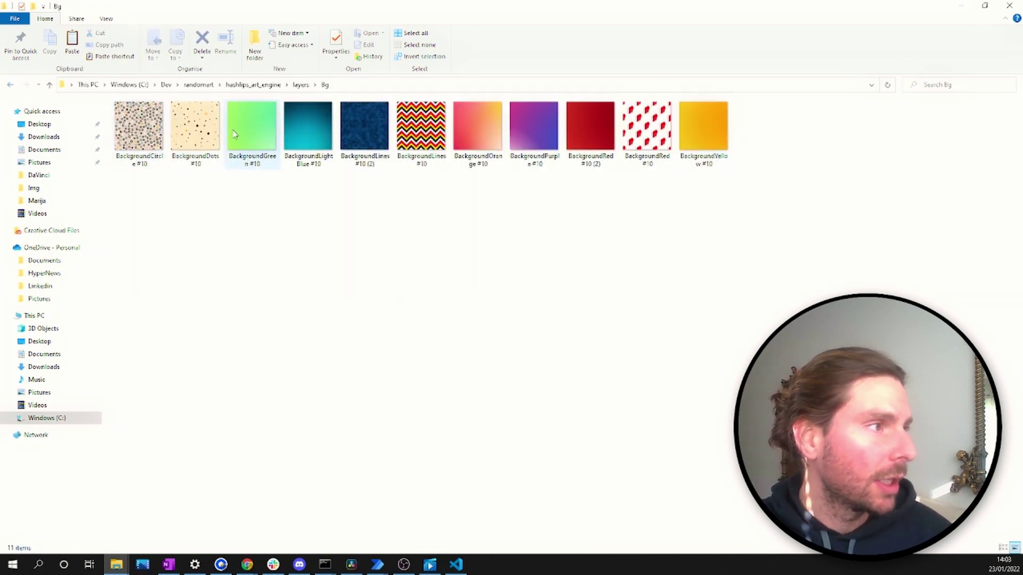
left_click(11, 85)
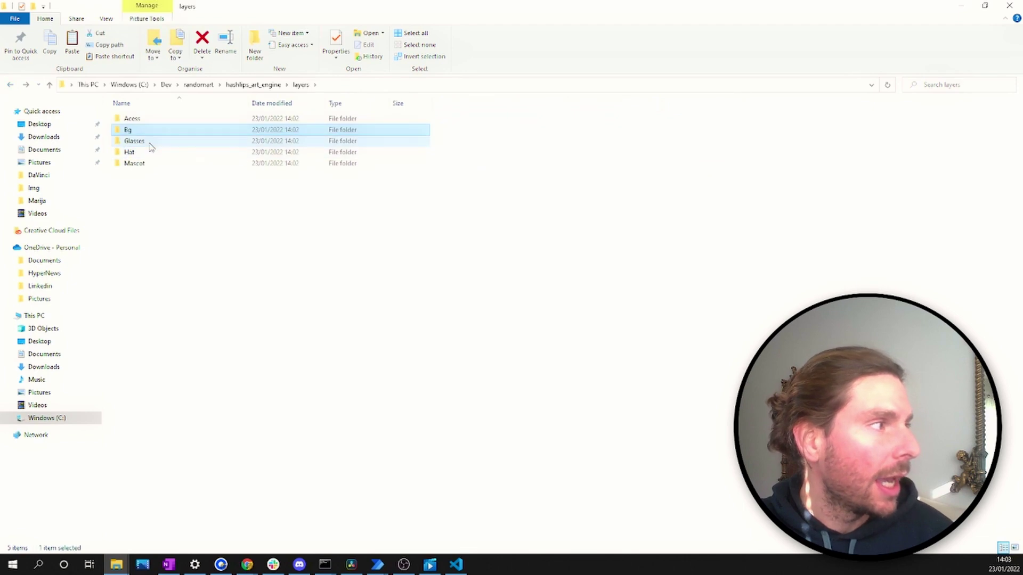
left_click(149, 141)
double_click(131, 141)
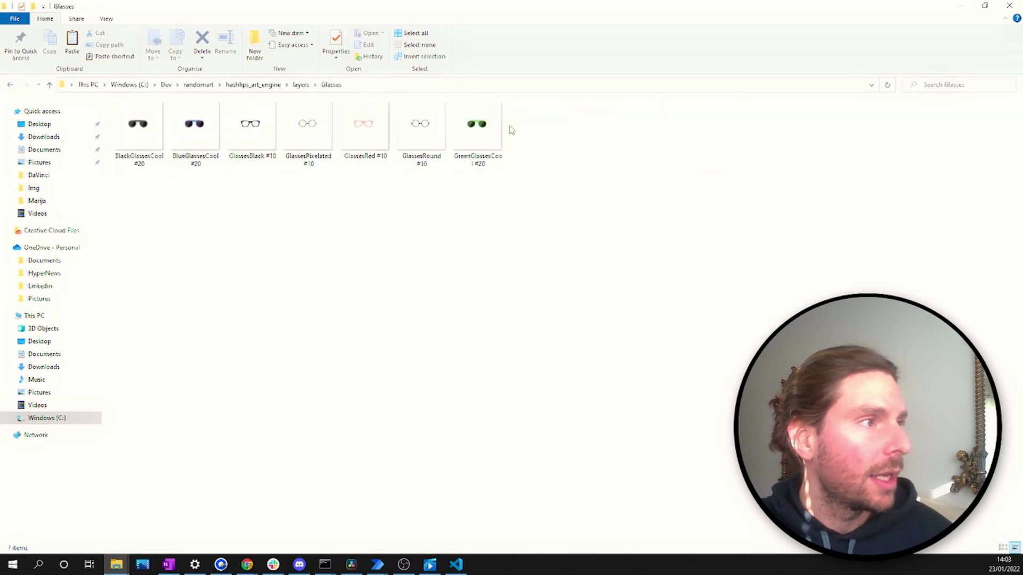